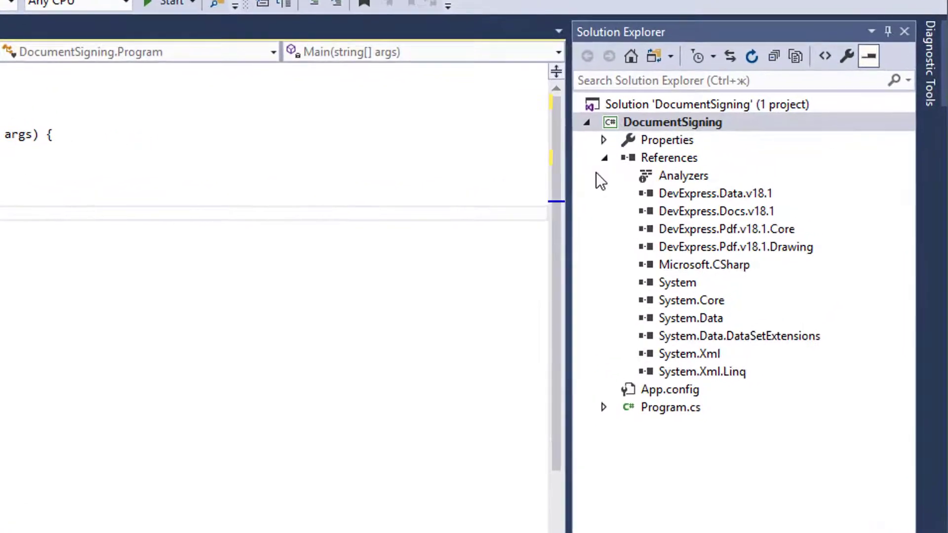
Point out the DevExpress.Data, Docs, Pdf.Core and Pdf.Drawing v18.1 references
left_click(769, 197)
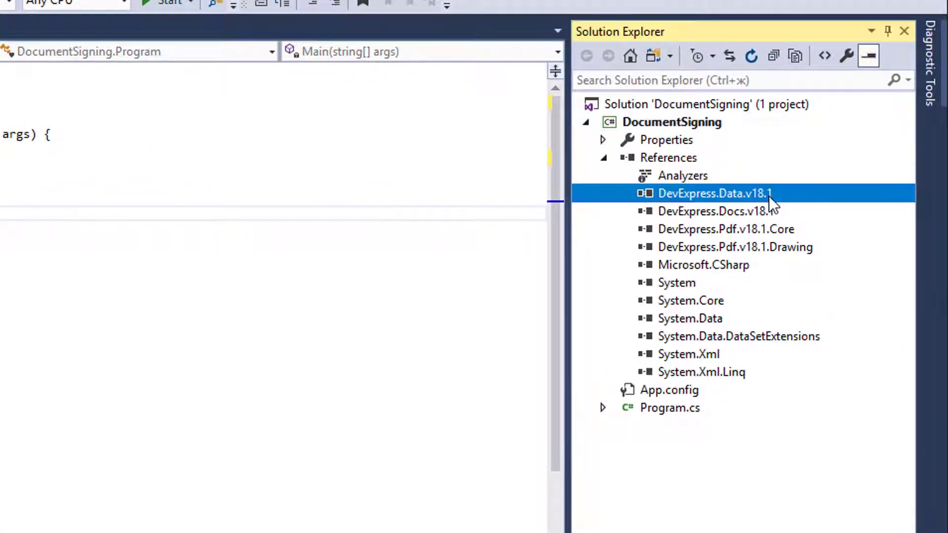
left_click(811, 209)
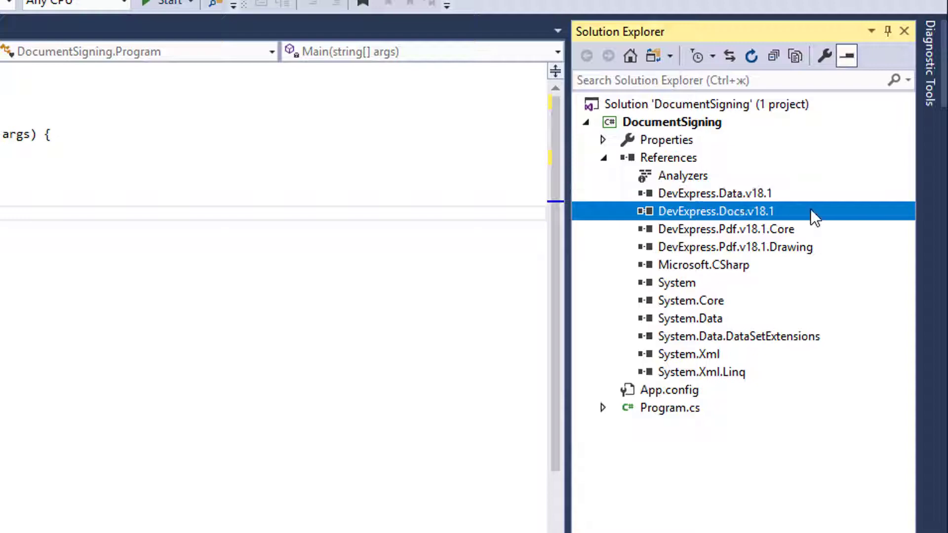
left_click(827, 229)
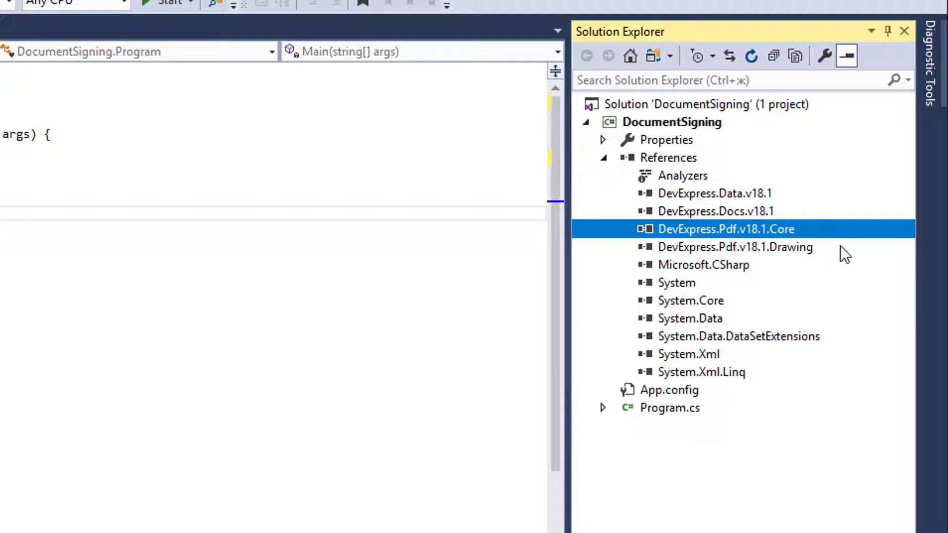
left_click(841, 247)
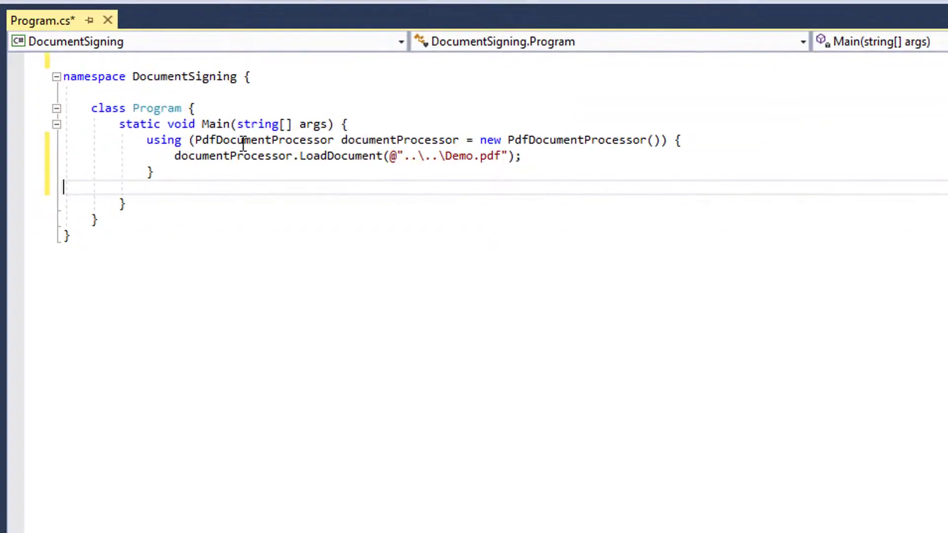
Import DevExpress.Pdf to resolve PdfDocumentProcessor and add a blank line after LoadDocument
left_click(243, 142)
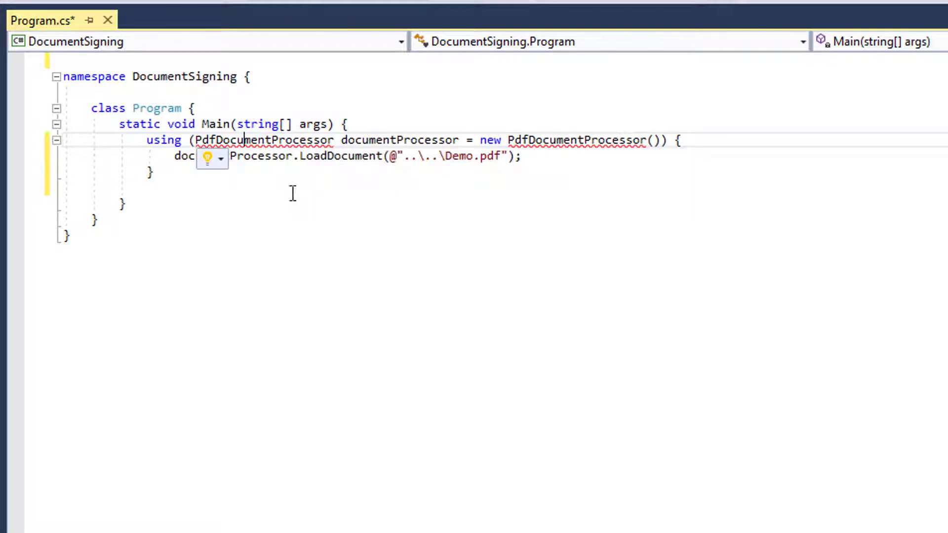
key("ctrl+period")
left_click(234, 185)
left_click(530, 191)
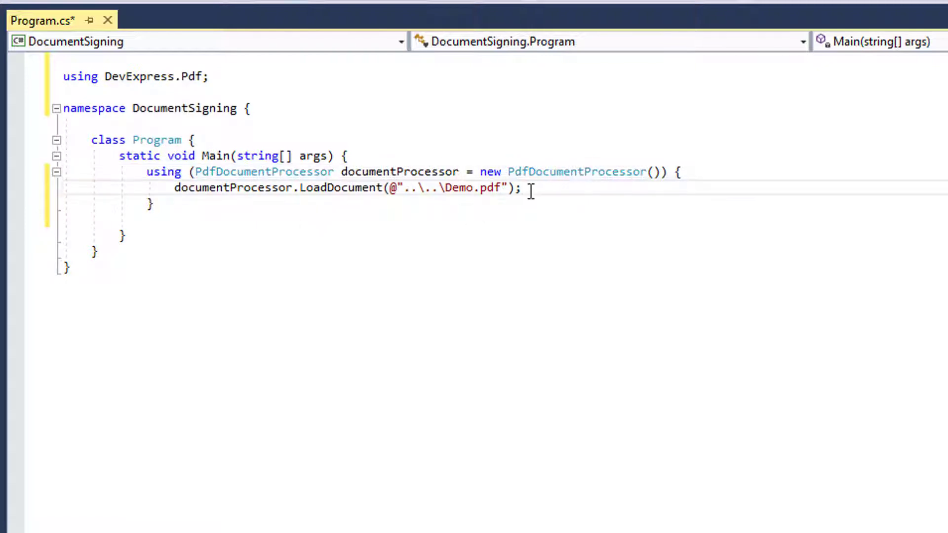
key("Return")
key("Return")
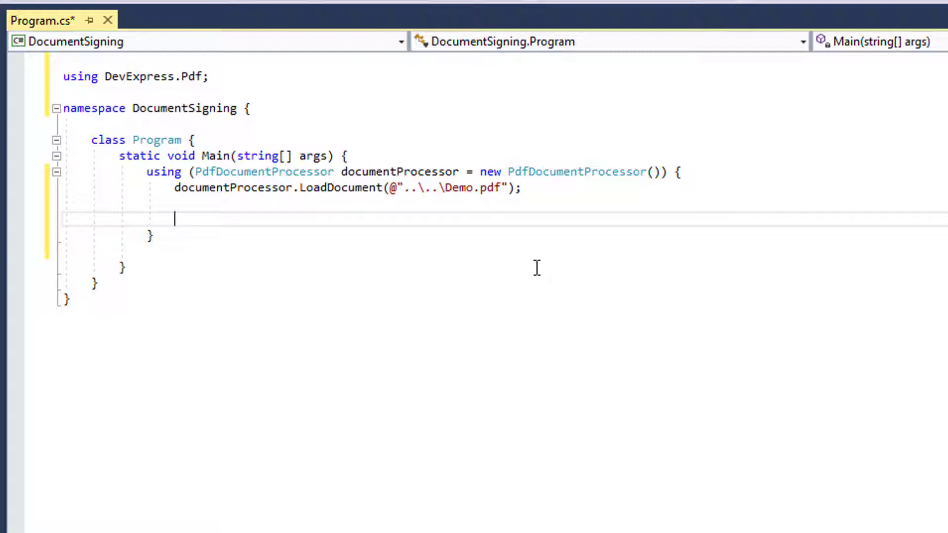
Insert the X509Certificate2 and PdfSignature creation code and import System.Security.Cryptography.X509Certificates
key("ctrl+v")
left_click(214, 219)
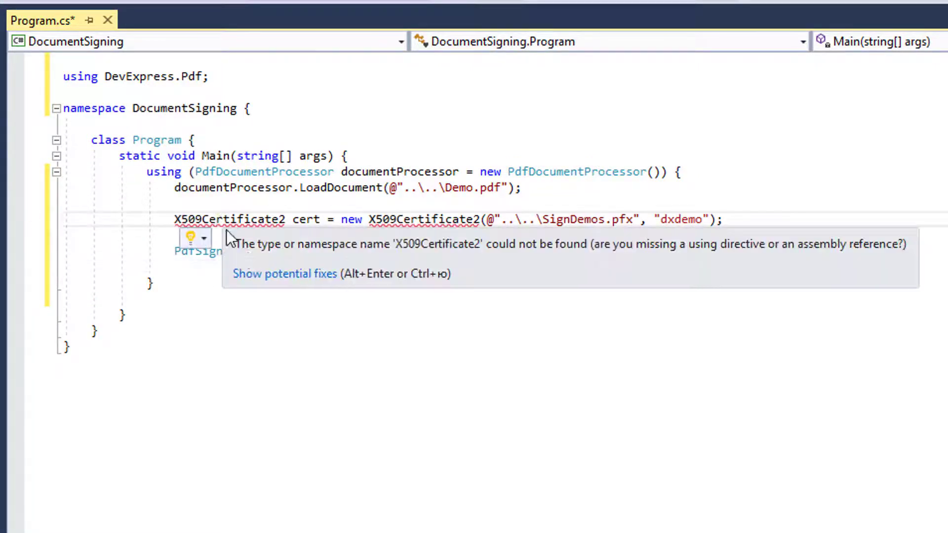
key("ctrl+period")
left_click(253, 244)
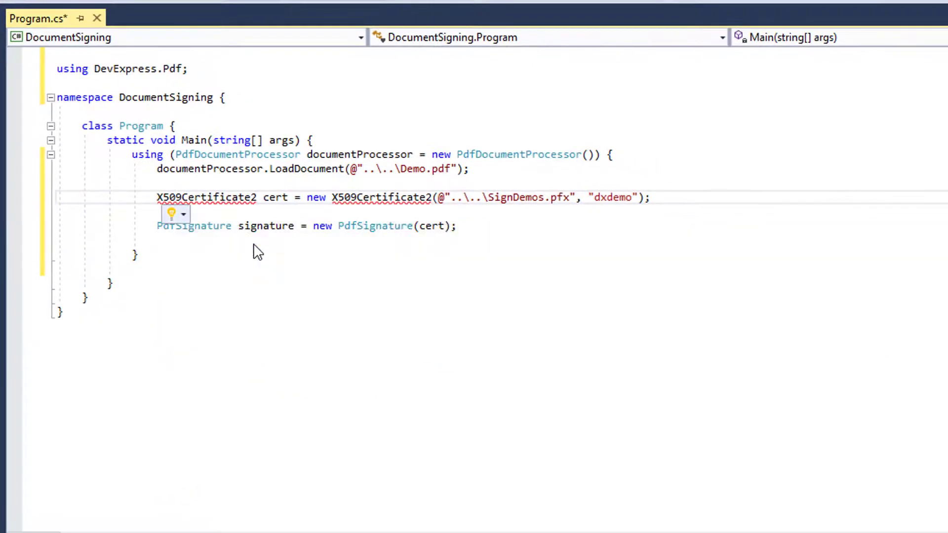
Add the signature's Name, Location, ContactInfo and Reason assignments, tidying surrounding blank lines
left_click(519, 244)
key("Return")
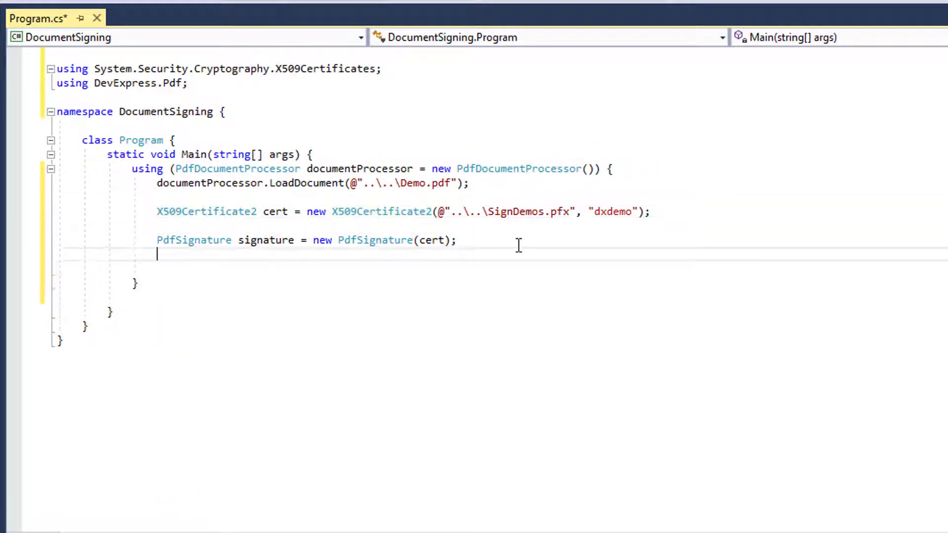
key("Return")
key("ctrl+v")
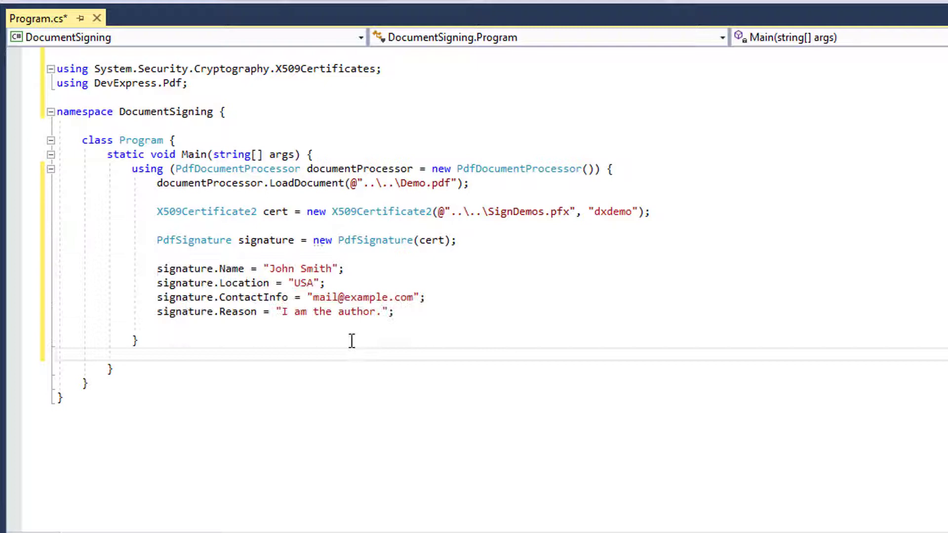
left_click(353, 337)
key("Delete")
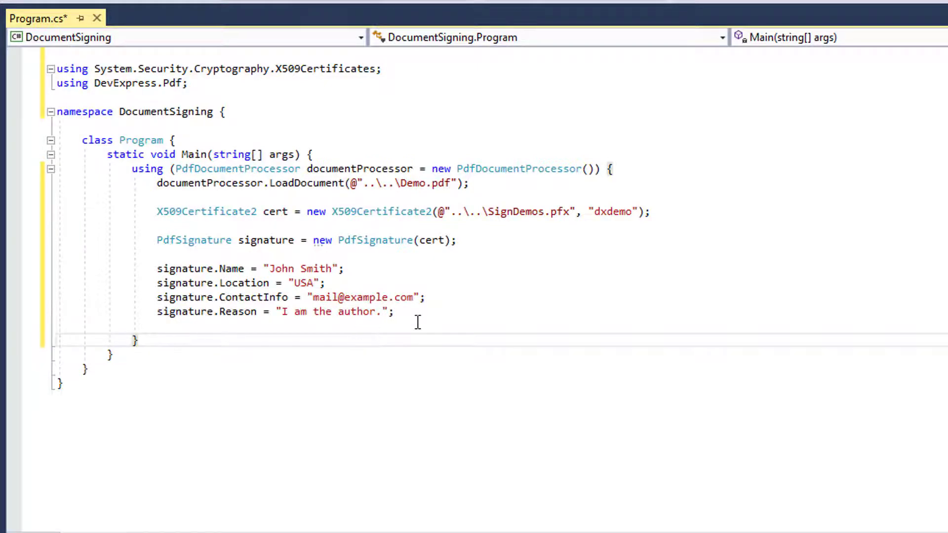
left_click(440, 317)
key("Return")
key("Return")
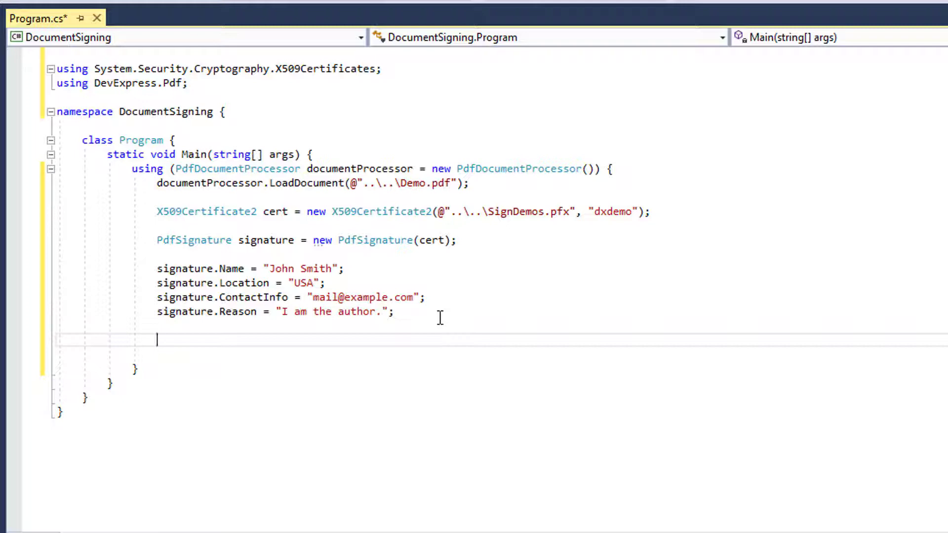
Insert the SaveDocument call with PdfSaveOptions, then open the generated SignedDocument PDF
type("documentProcessor.SaveDocument(@\"..\\..\\SignedDocument.pdf\",                     new PdfSaveOptions() { Signature = signature });")
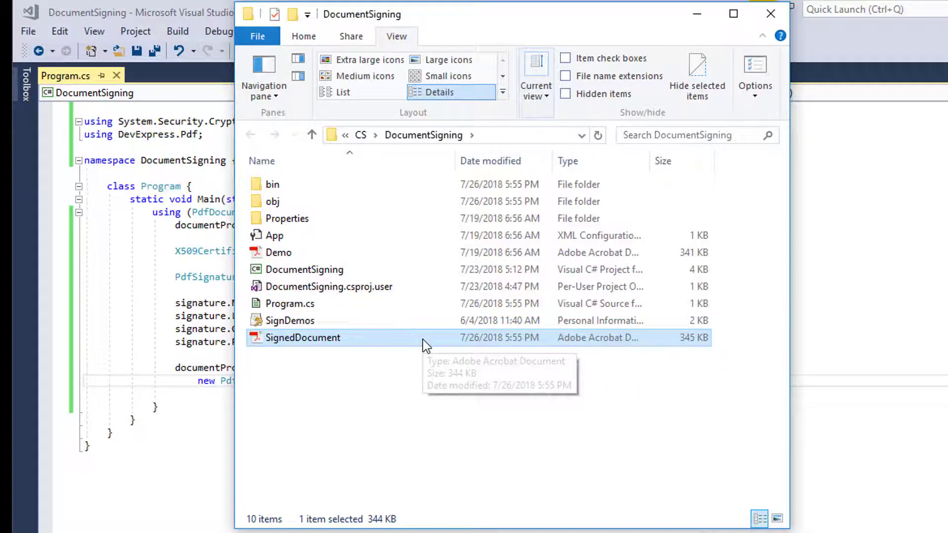
double_click(423, 339)
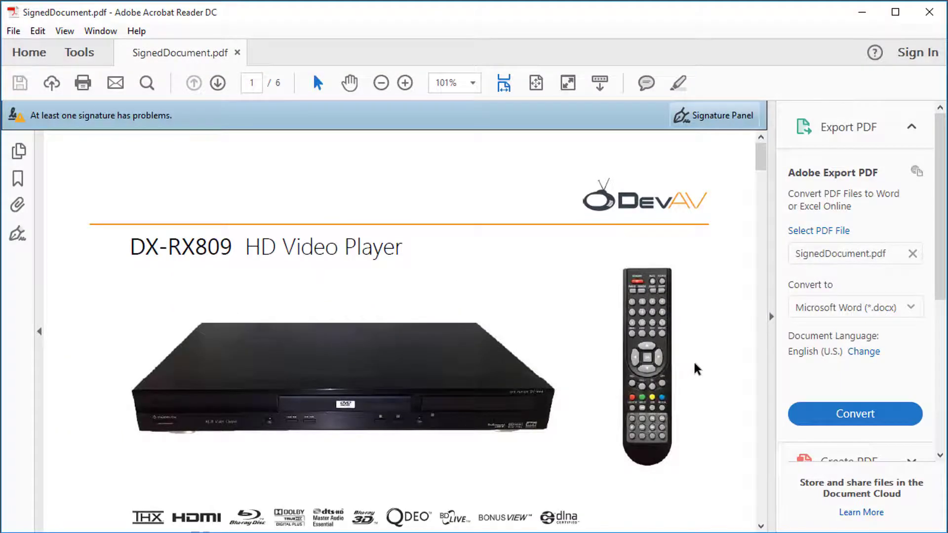
Show SignedDocument.pdf's signatures list in Acrobat Reader's Signature Panel
left_click(707, 118)
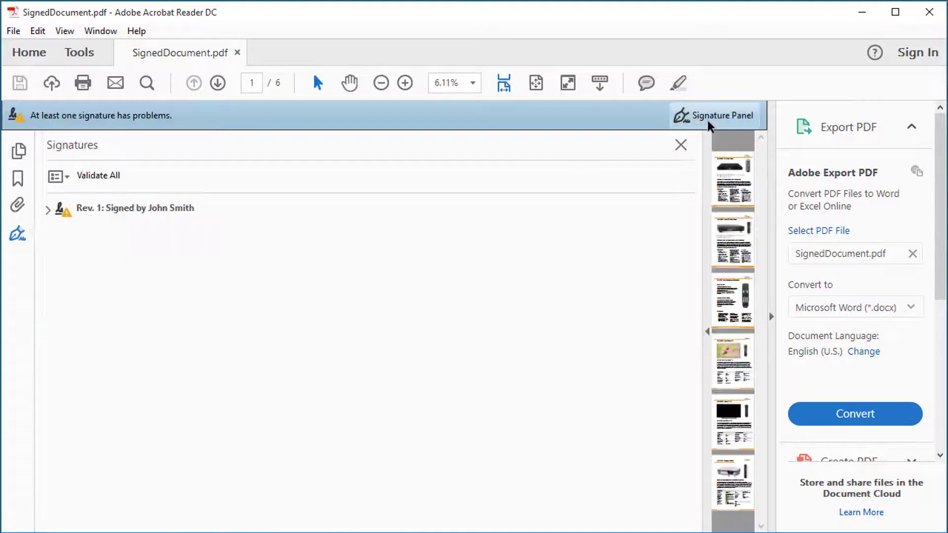